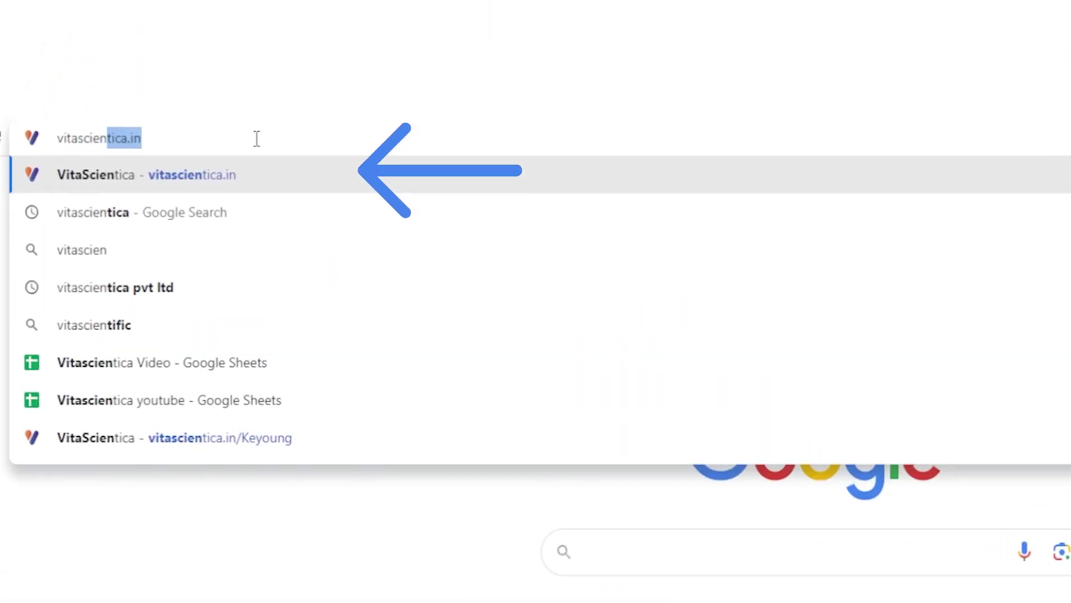
# Load vitascientica.in in Chrome to reach the VitaScientica homepage
pyautogui.write('tica.in')
pyautogui.press('Return')
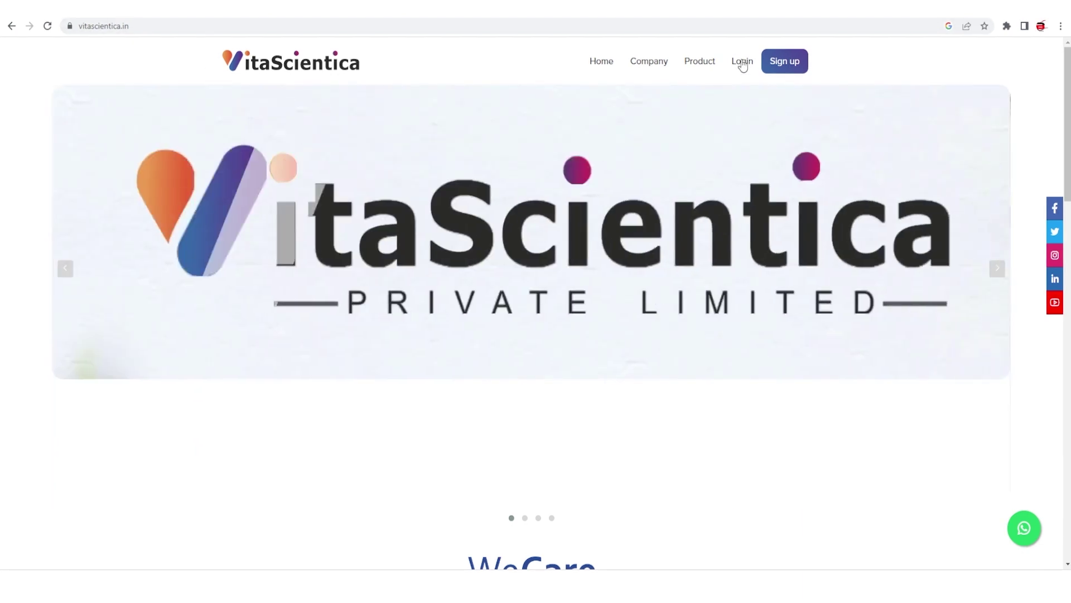
# Go to the VitaScientica login page to sign in as a distributor
pyautogui.click(742, 62)
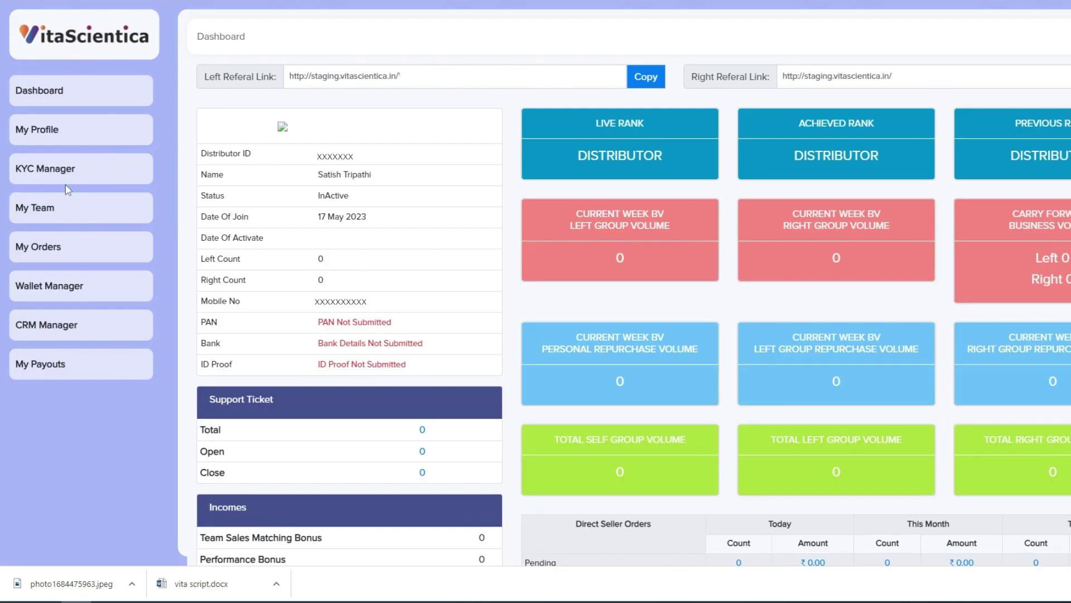
# Expand KYC Manager in the sidebar to list the bank, PAN, address and ID proof uploads
pyautogui.click(53, 171)
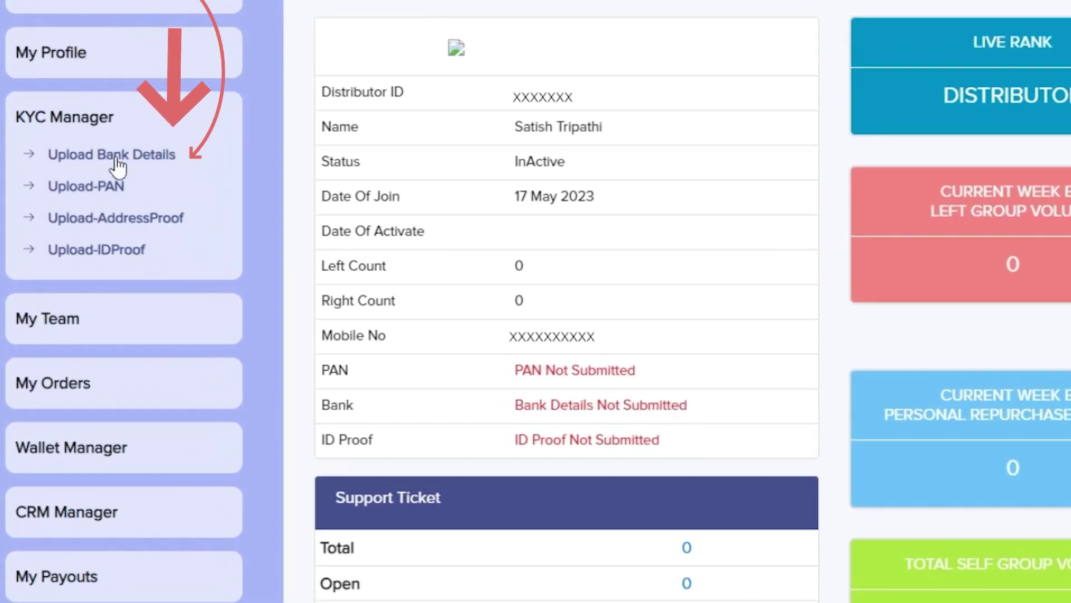
# Fill the bank form with holder SAVIR, account XXXXXXXXXXS1 and IFSC SBIN0000691
pyautogui.click(117, 166)
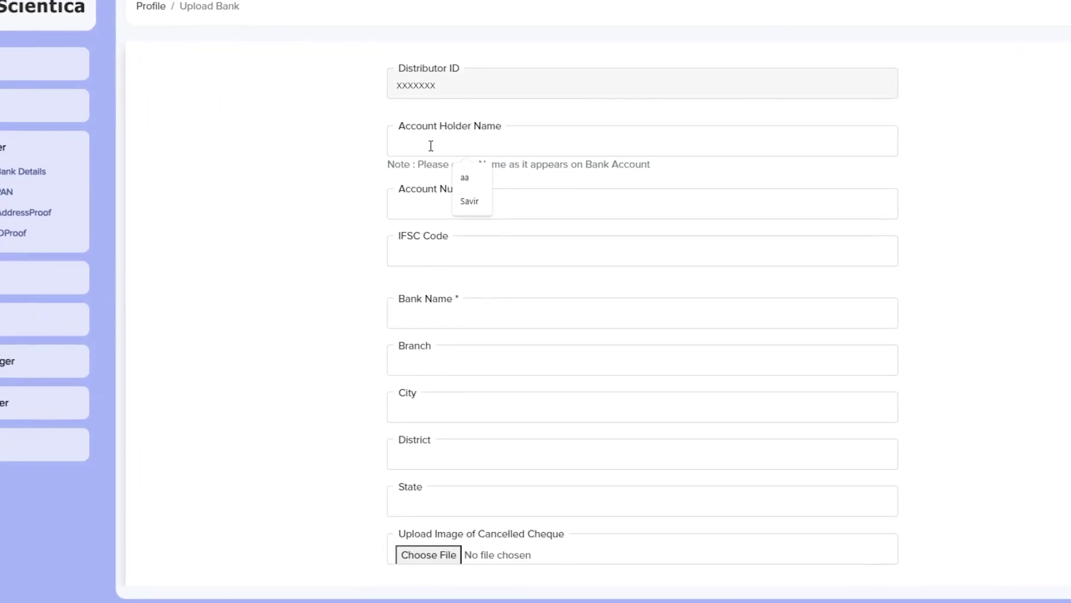
pyautogui.write('SAVI')
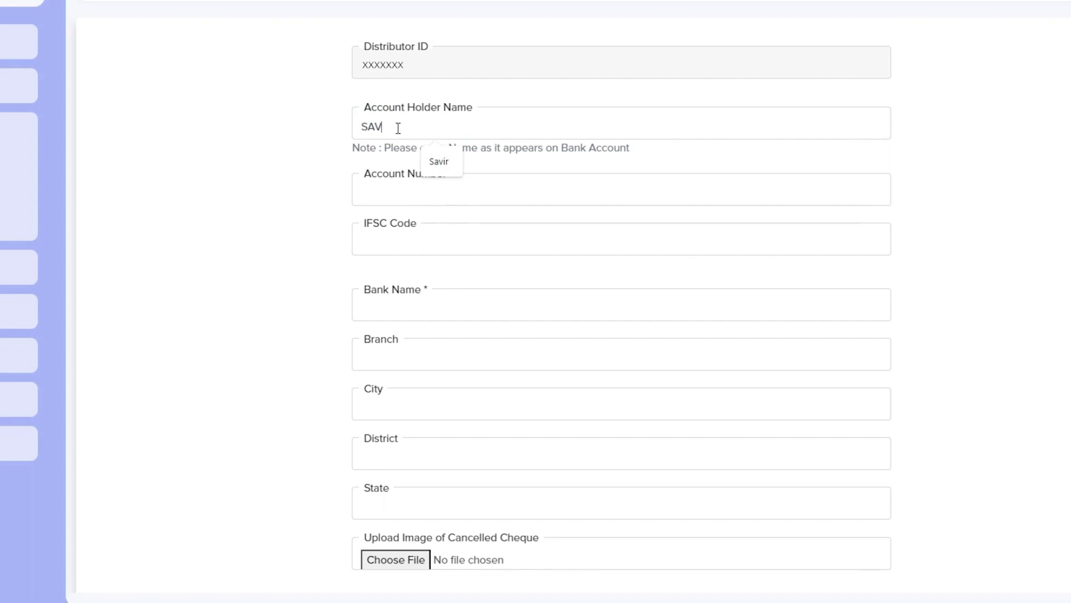
pyautogui.write('R')
pyautogui.press('Tab')
pyautogui.write('XXXXXXXXXX')
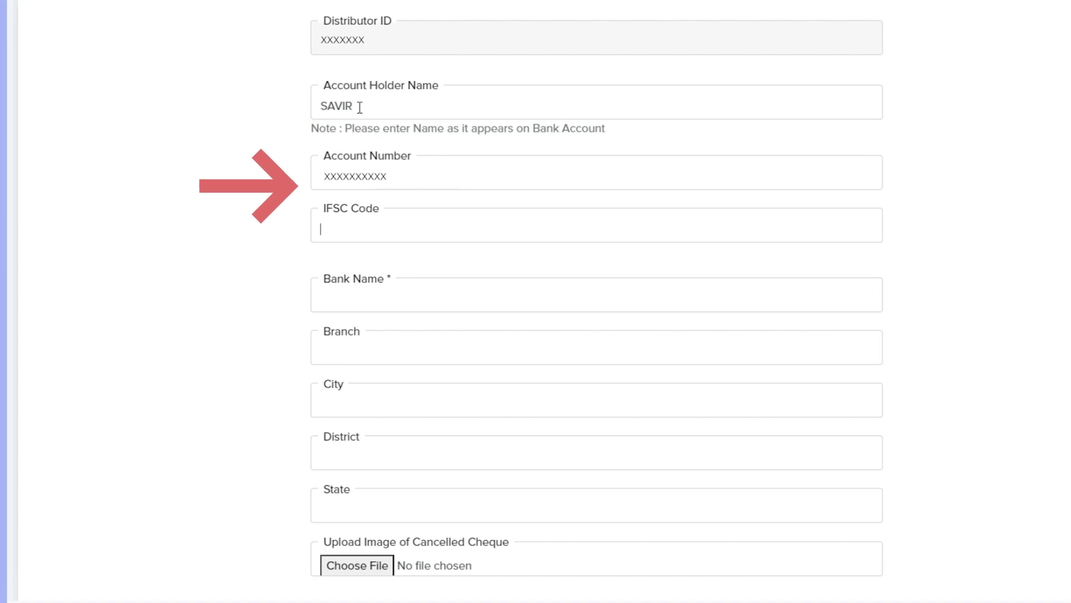
pyautogui.write('SBIN00')
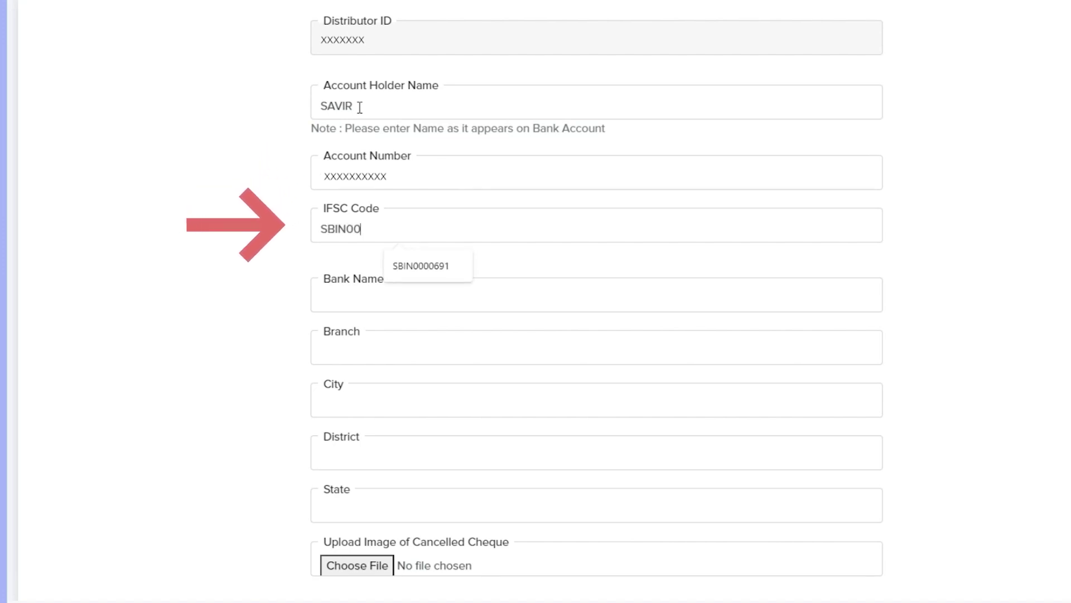
pyautogui.write('1')
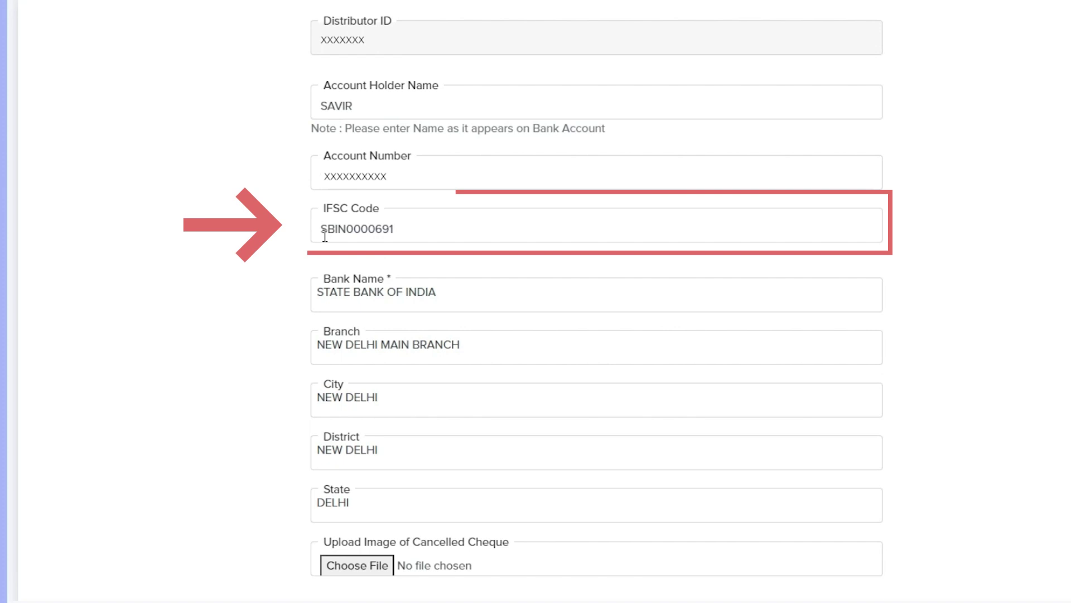
pyautogui.moveTo(320, 229); pyautogui.dragTo(395, 228)
pyautogui.scroll(-2, 377, 286)
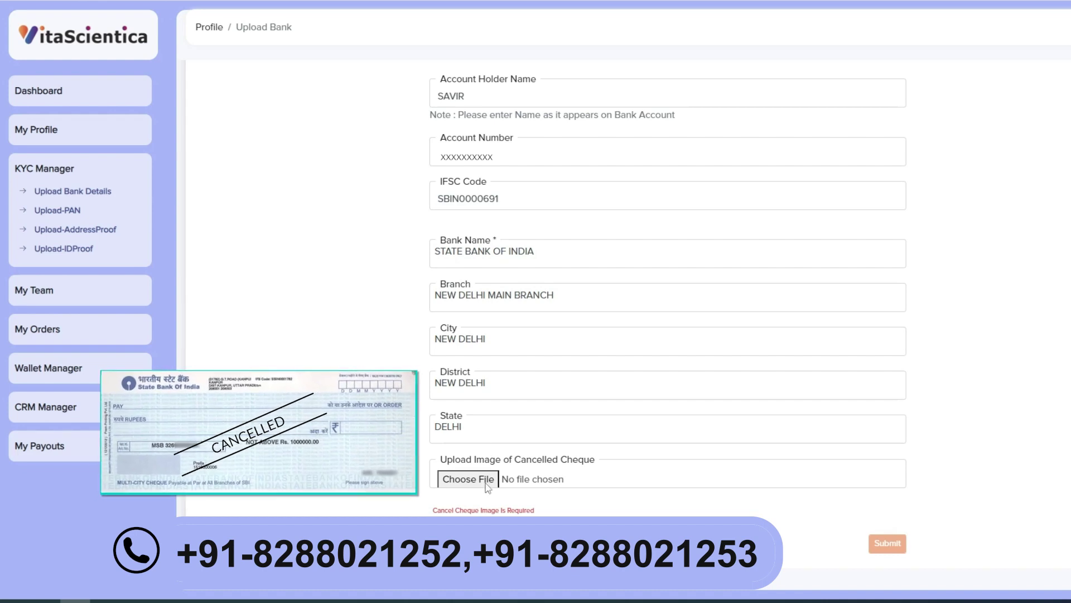
# Attach the CANCEL CHEQUE SAMPLE SBI image and submit the bank details for admin approval
pyautogui.click(468, 478)
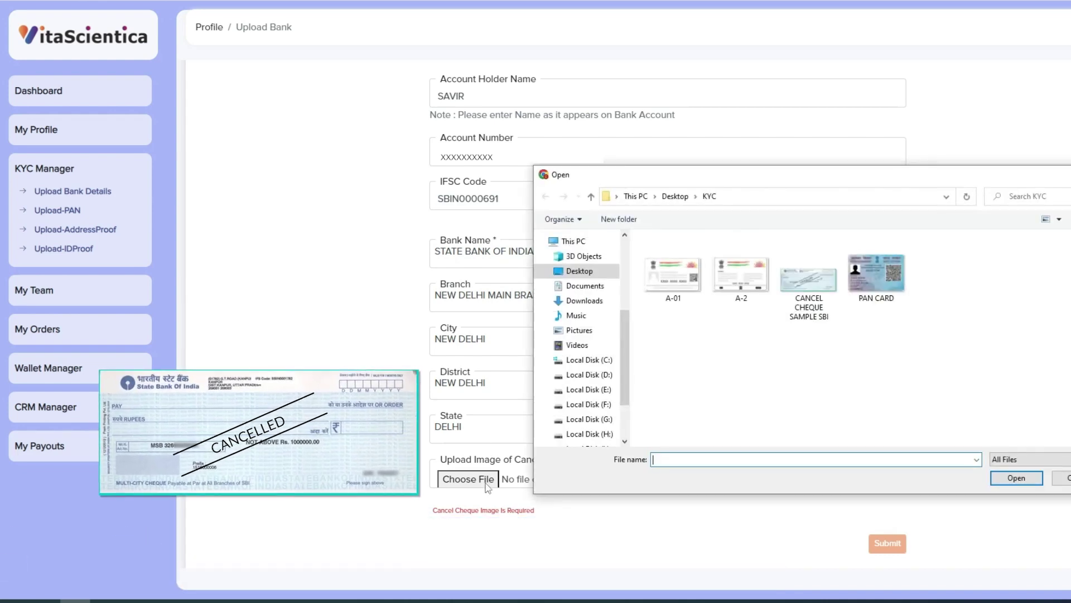
pyautogui.doubleClick(811, 289)
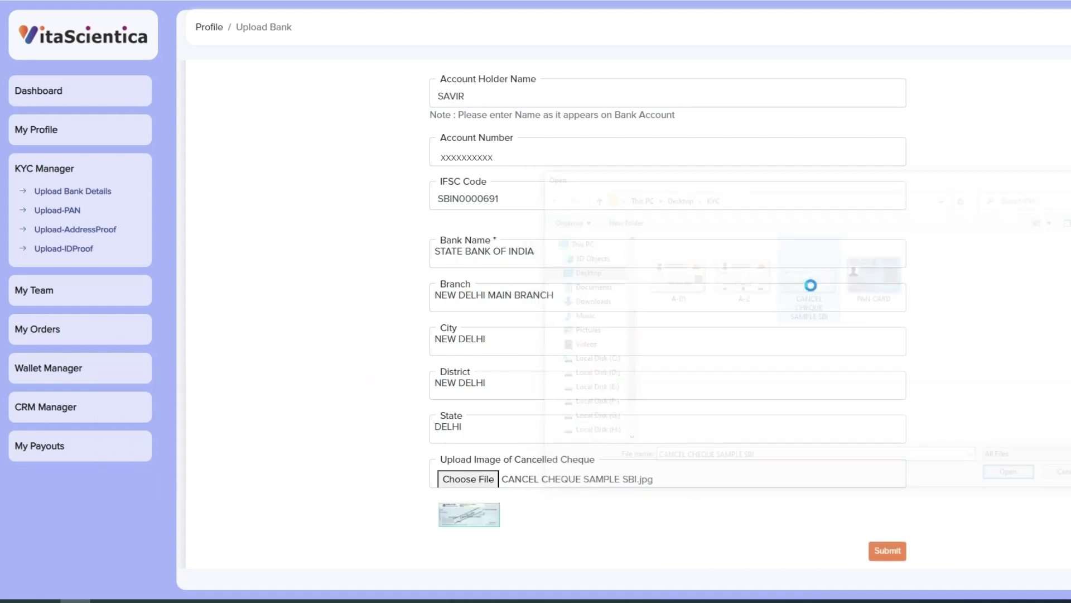
pyautogui.click(888, 551)
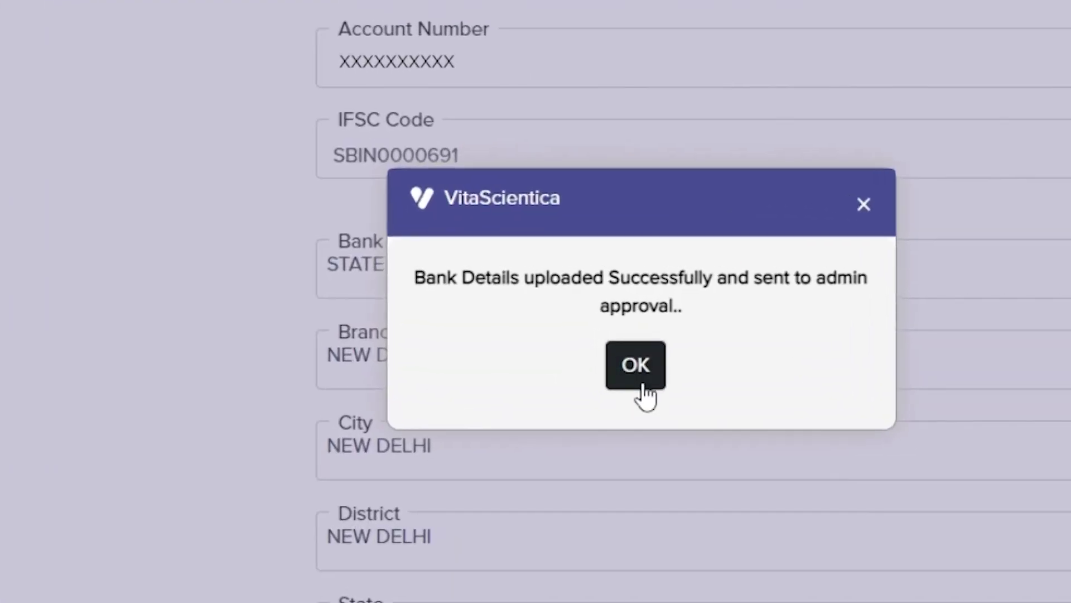
pyautogui.click(643, 385)
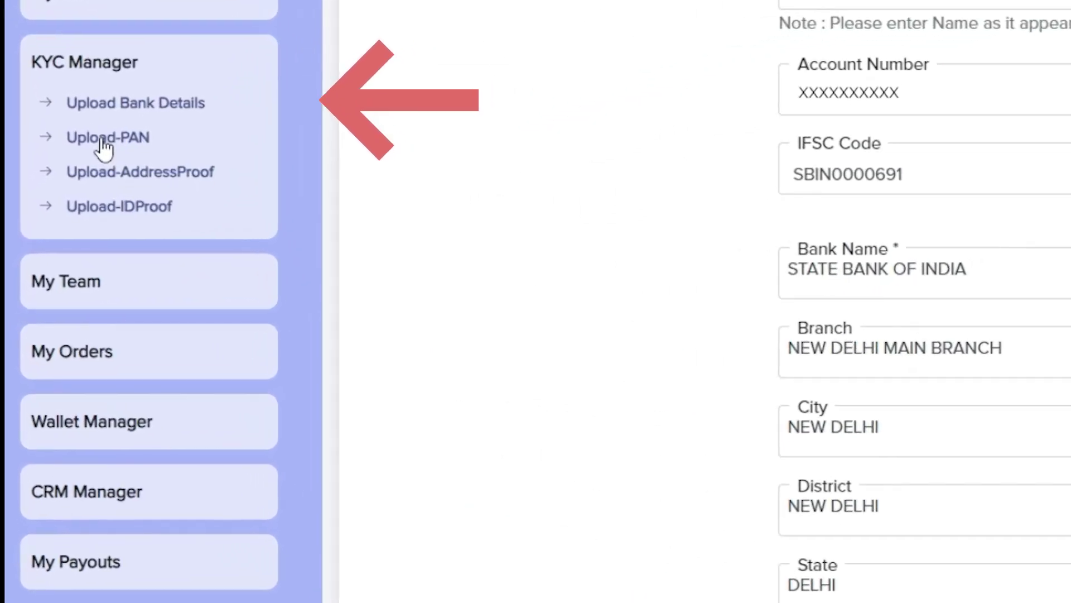
# Attach the PAN CARD image on the Upload-PAN page and submit it for approval
pyautogui.click(103, 142)
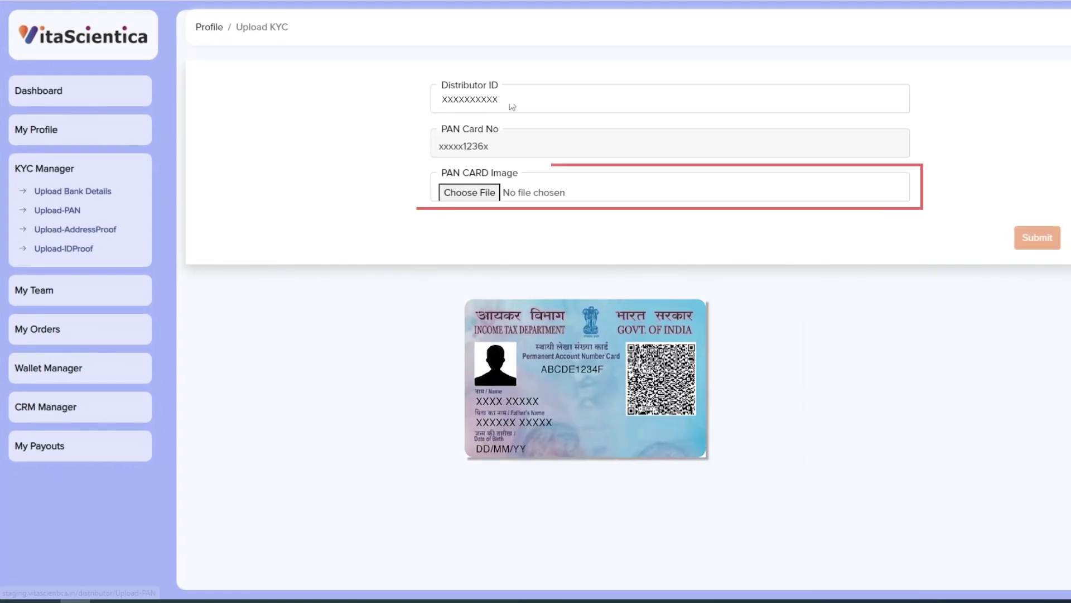
pyautogui.doubleClick(487, 147)
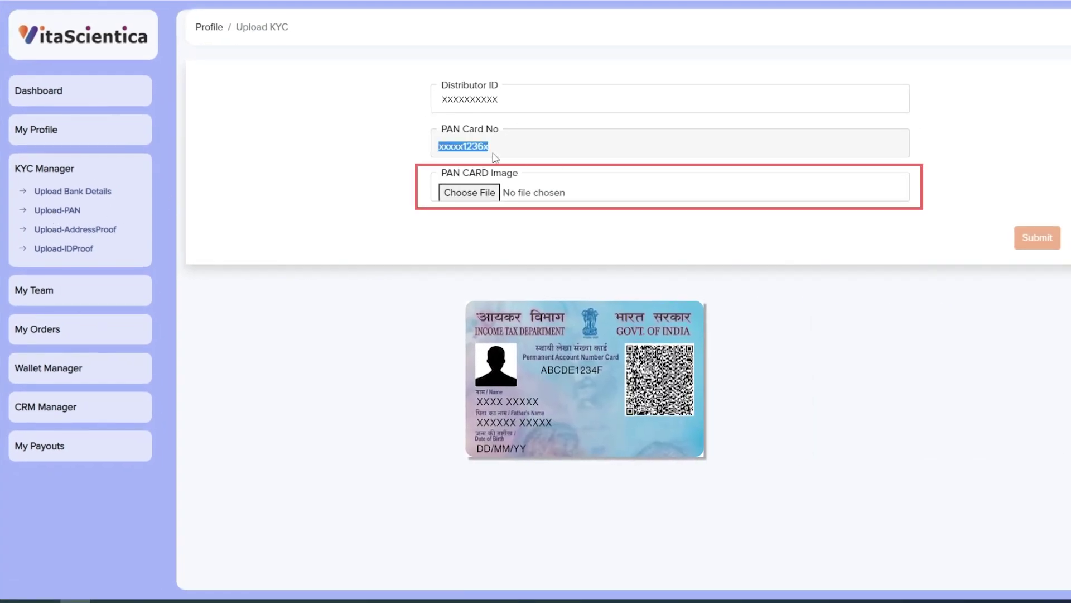
pyautogui.click(482, 199)
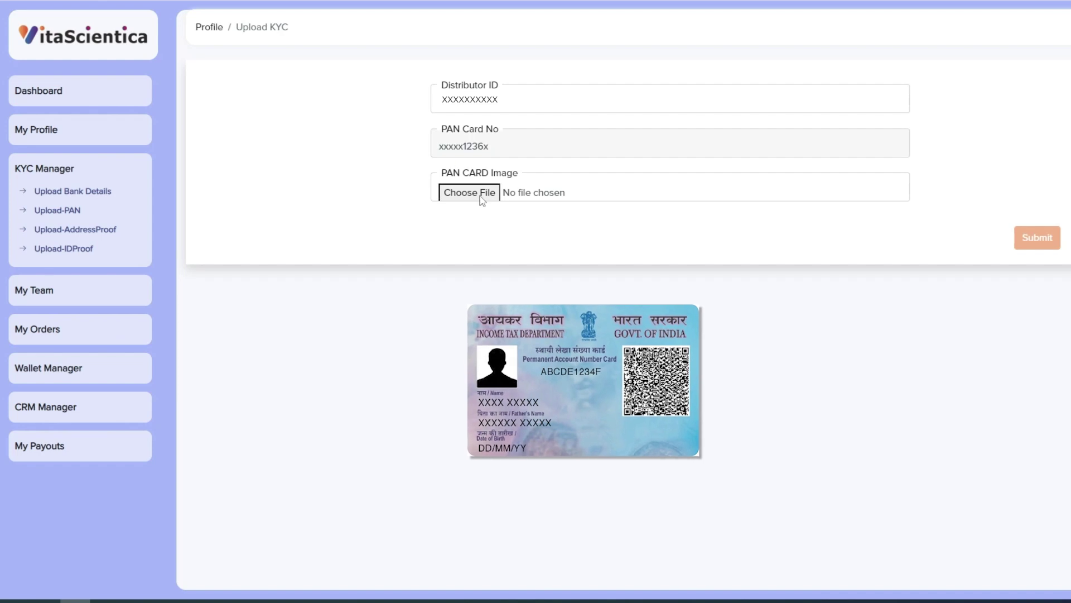
pyautogui.click(878, 263)
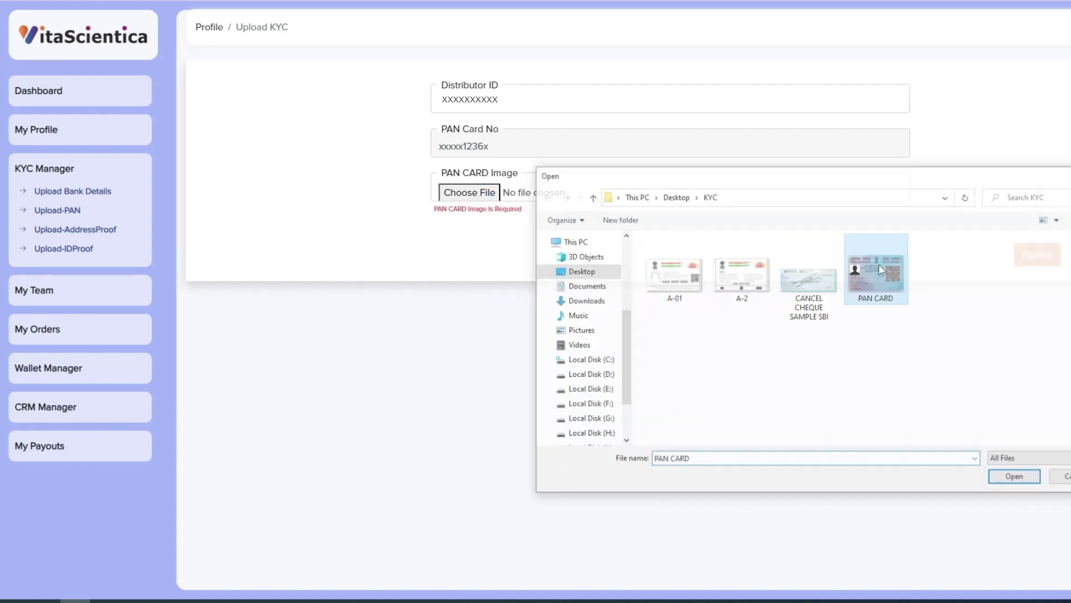
pyautogui.doubleClick(879, 266)
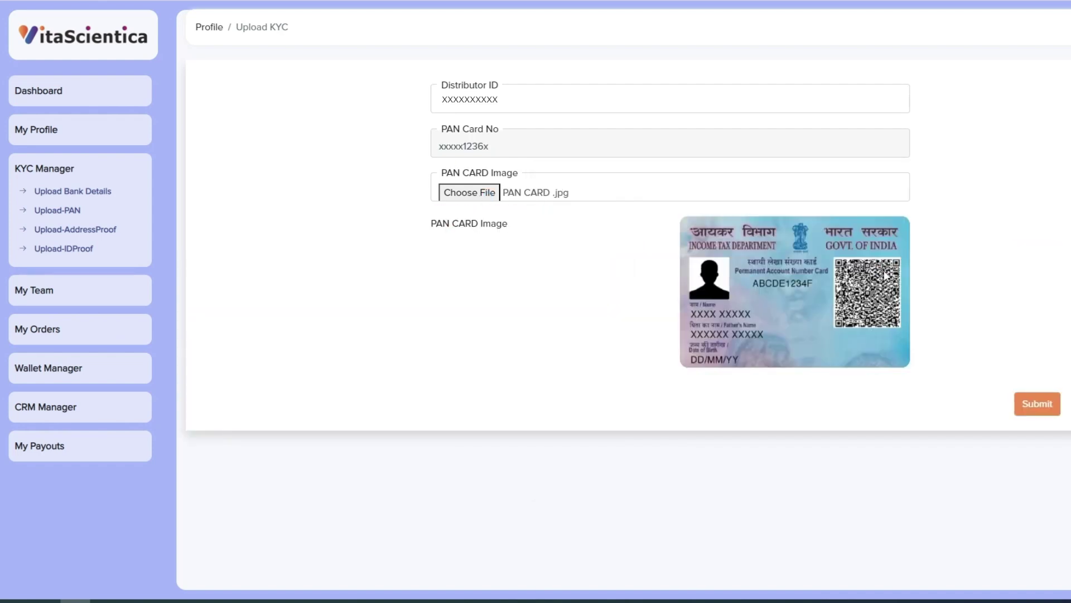
pyautogui.click(1047, 406)
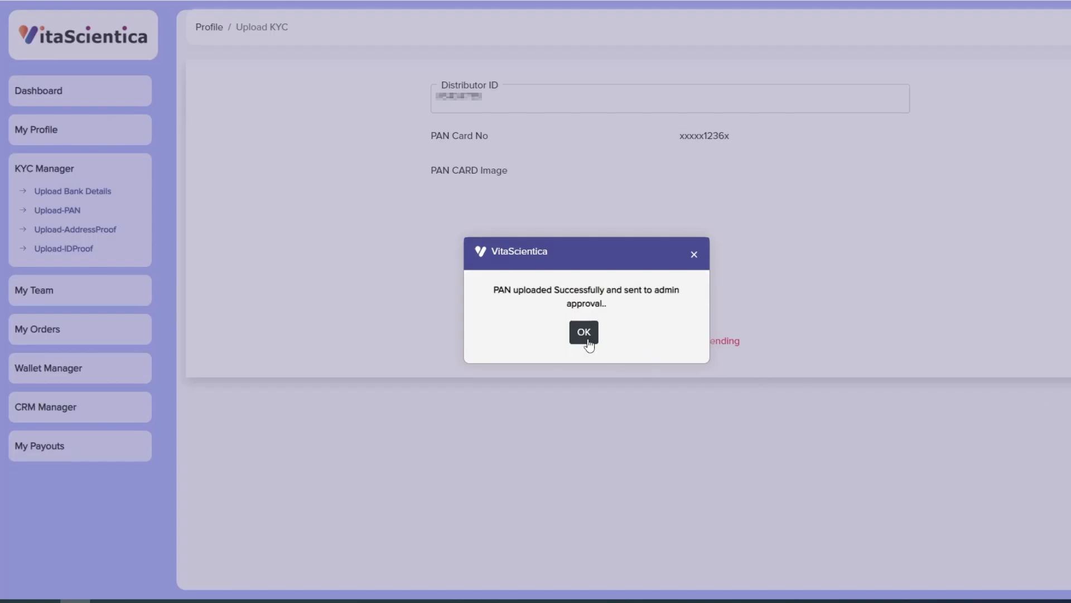
pyautogui.click(584, 334)
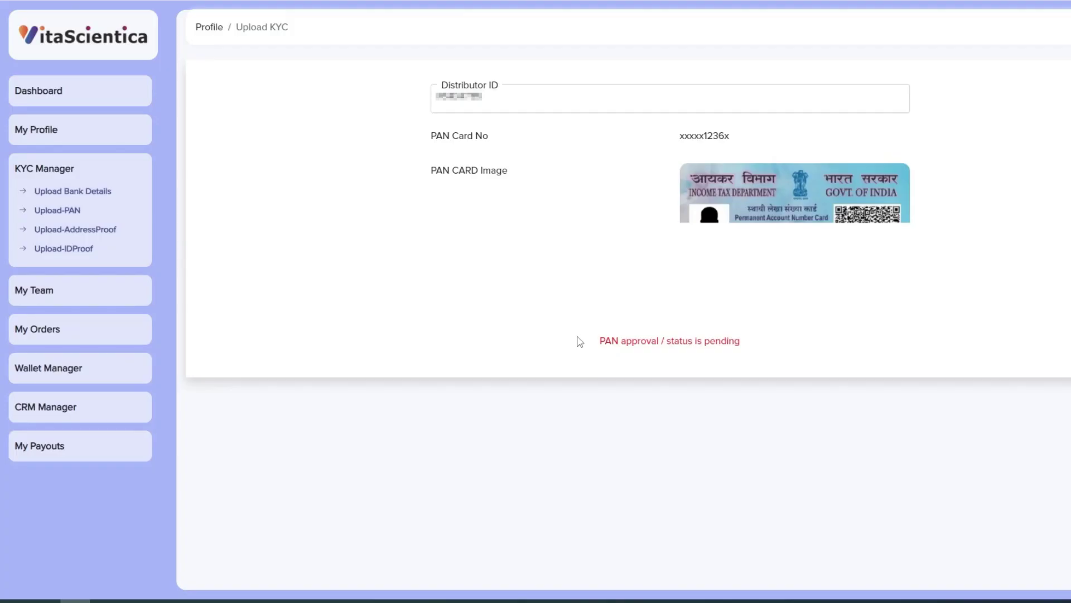
pyautogui.click(61, 232)
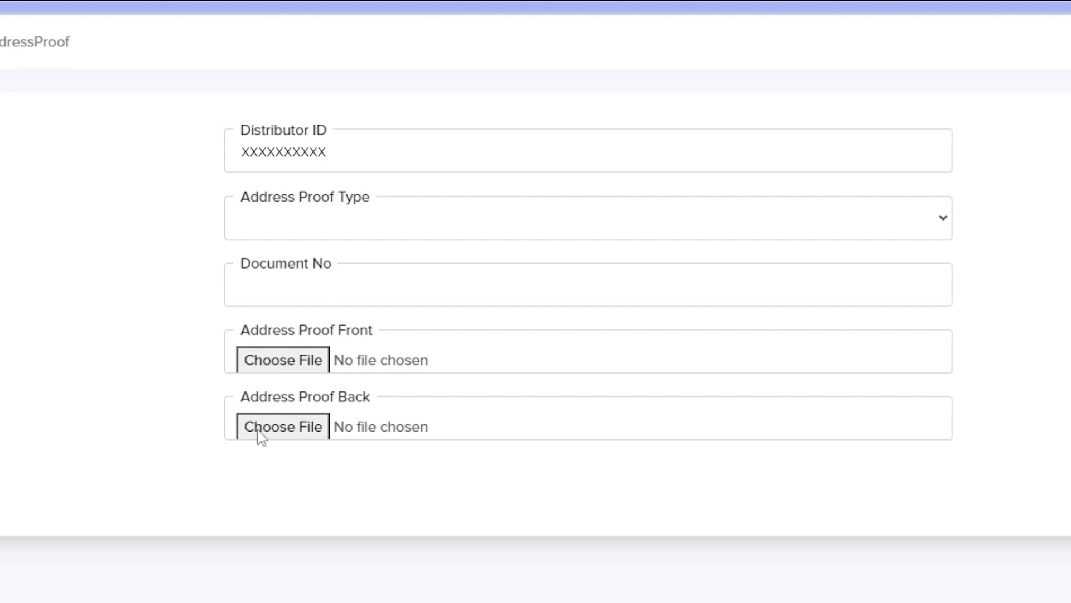
pyautogui.click(359, 224)
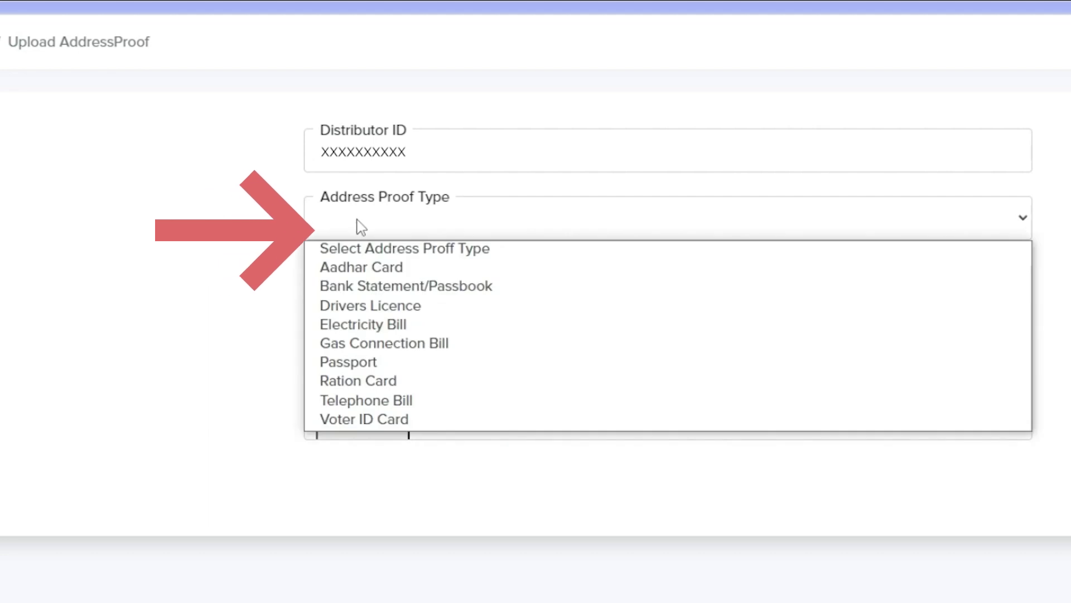
pyautogui.click(371, 269)
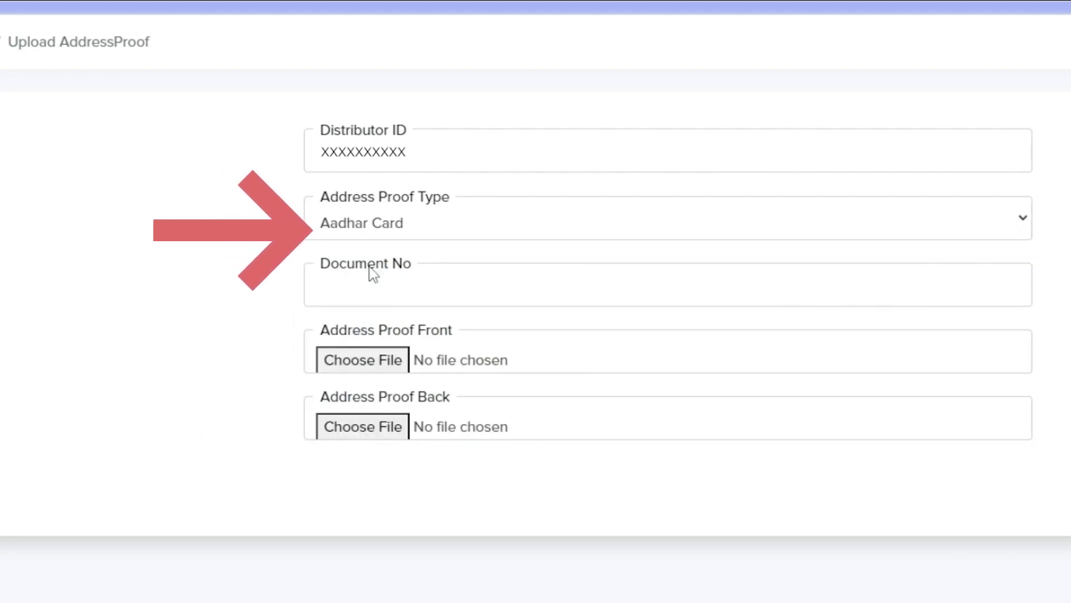
pyautogui.click(376, 290)
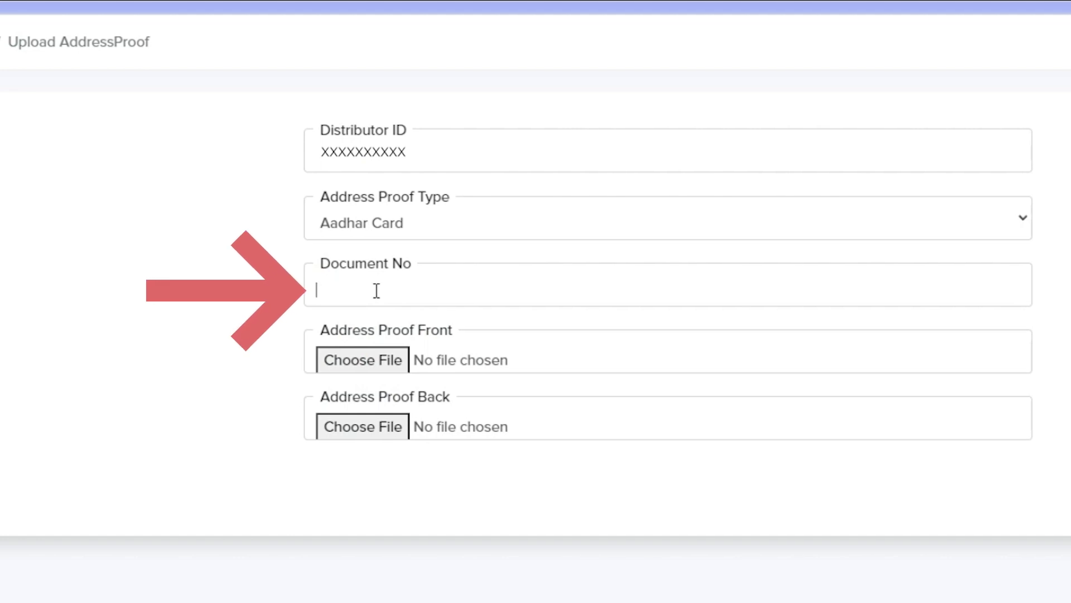
pyautogui.write('1234123')
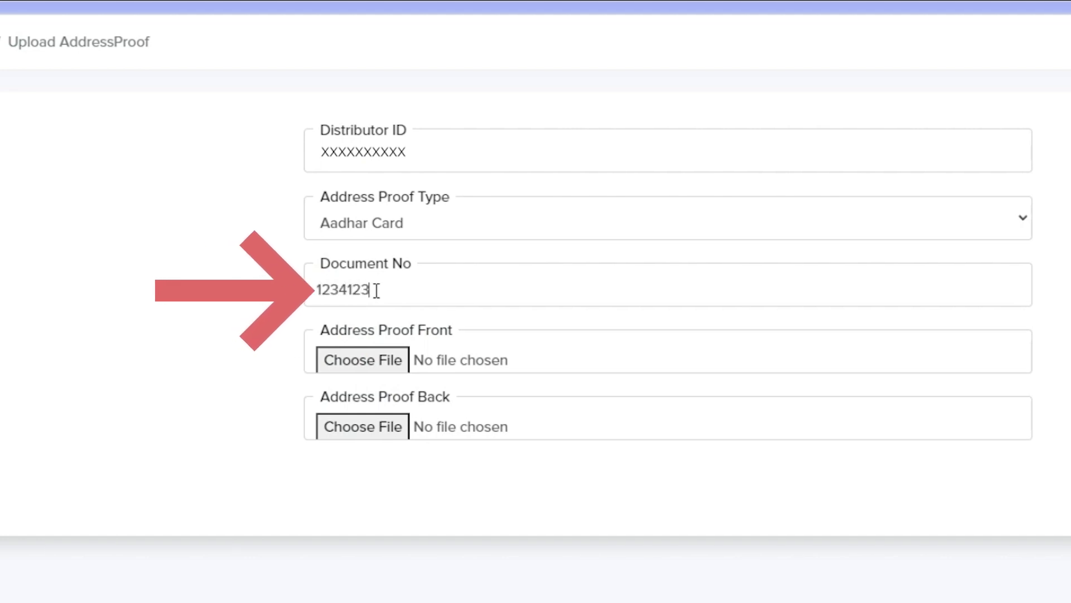
pyautogui.write('51236')
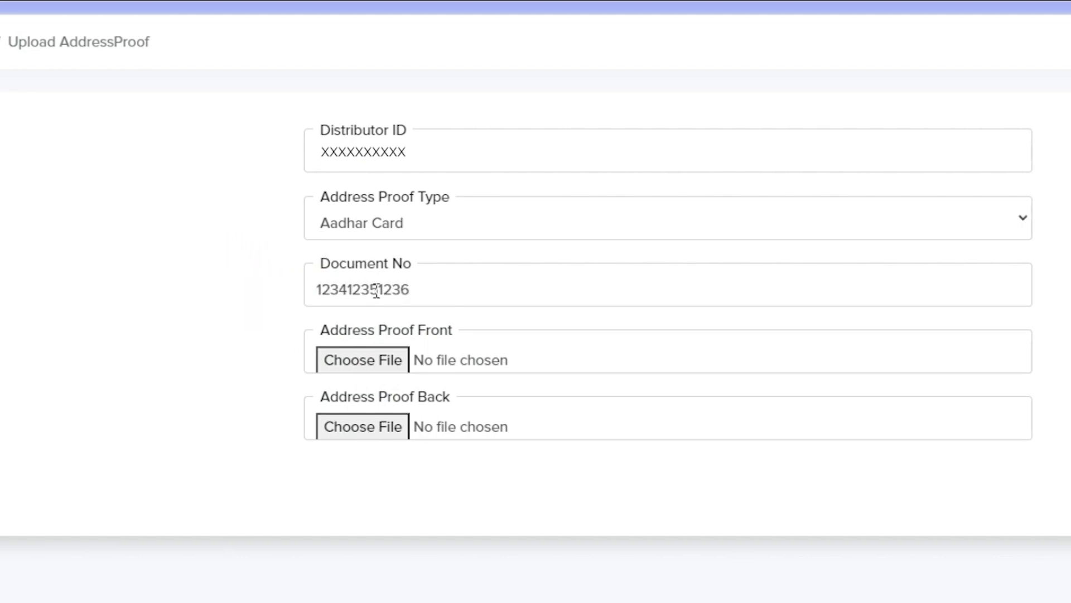
# Attach A-01 as the Aadhar front and A-2 as the back, then submit the address proof
pyautogui.click(374, 362)
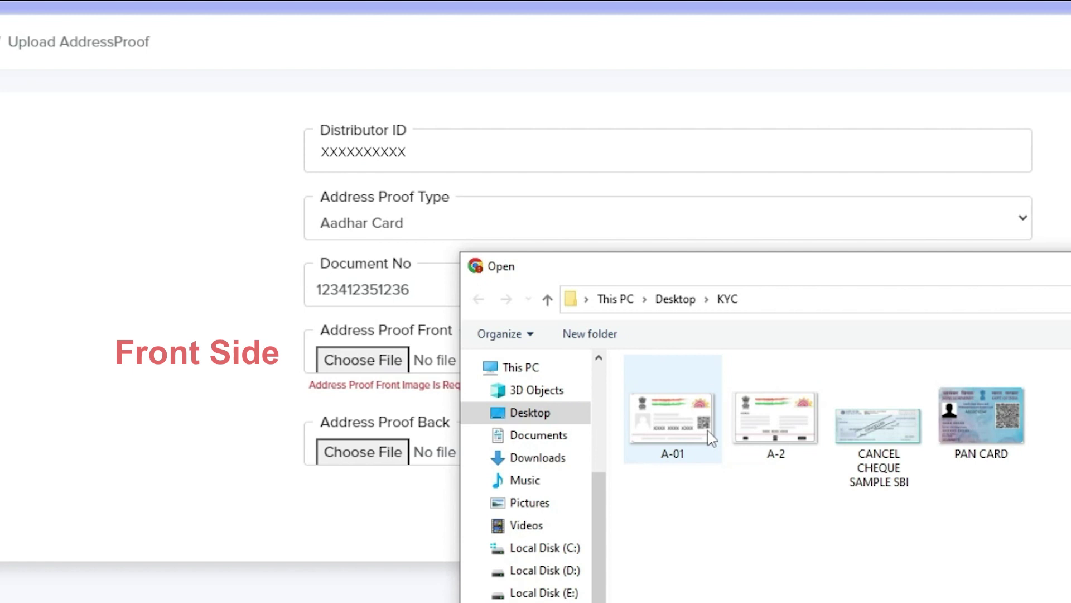
pyautogui.doubleClick(709, 438)
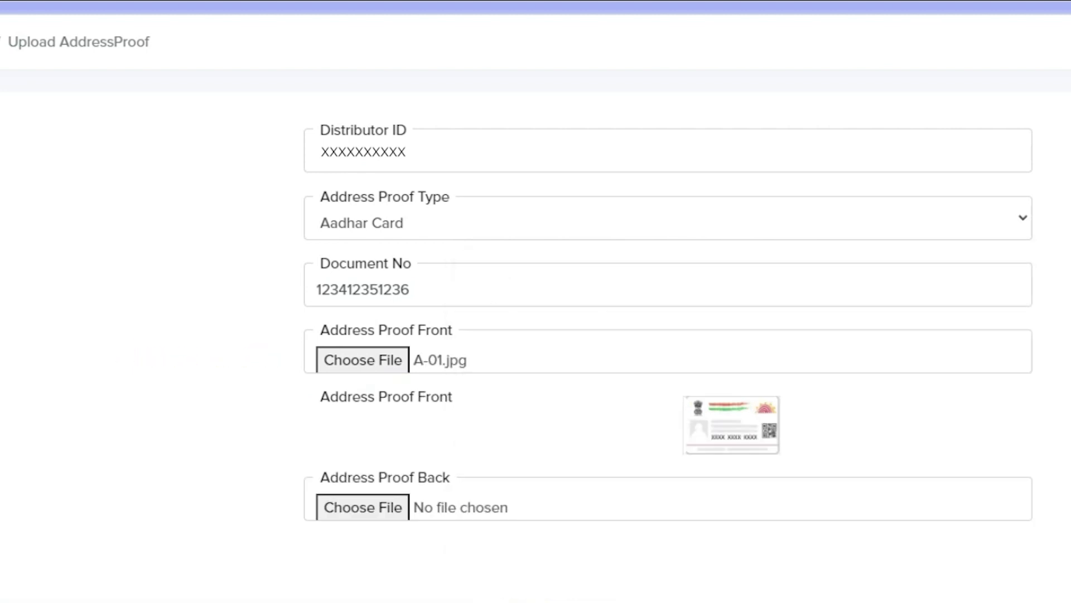
pyautogui.click(399, 512)
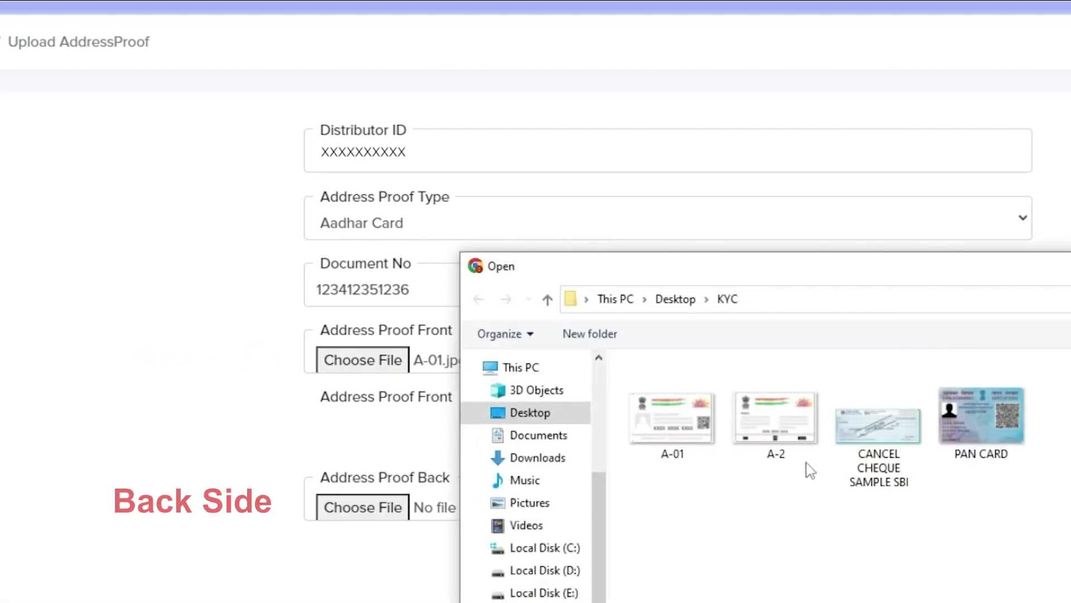
pyautogui.click(792, 440)
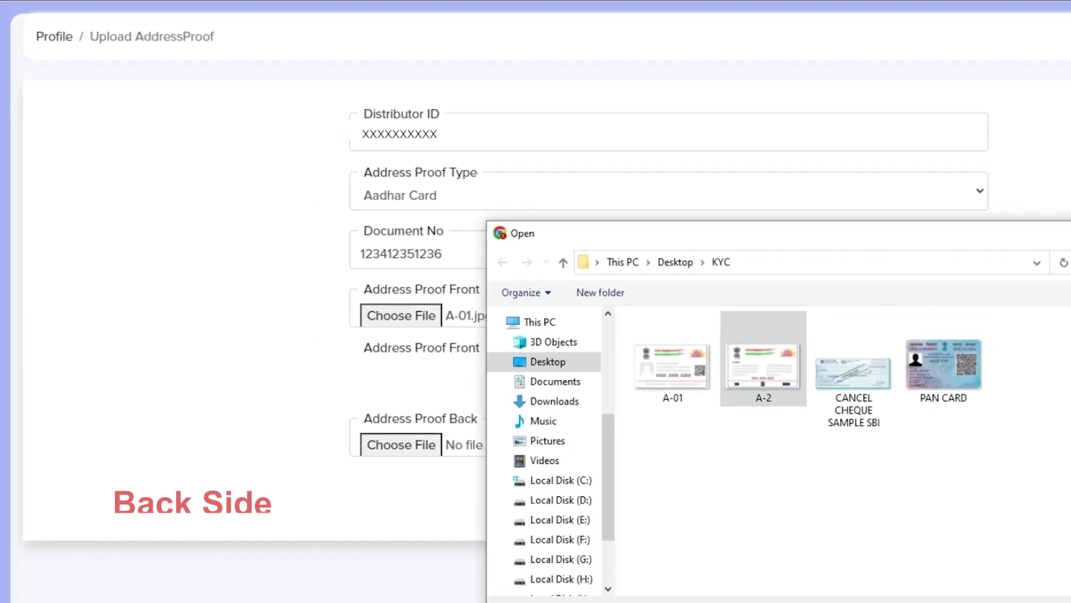
pyautogui.press('Return')
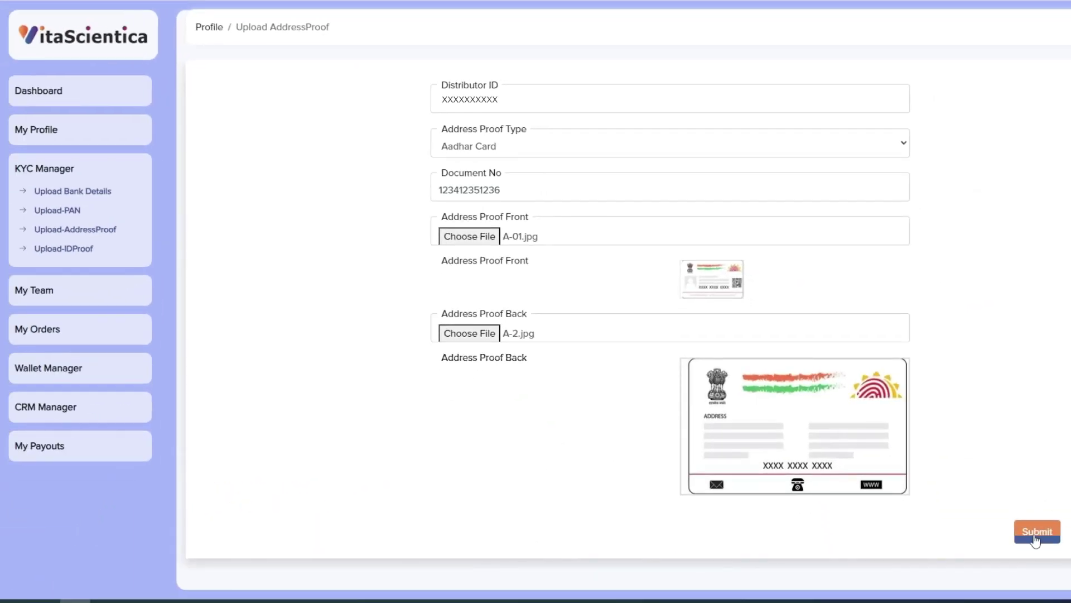
pyautogui.click(1038, 533)
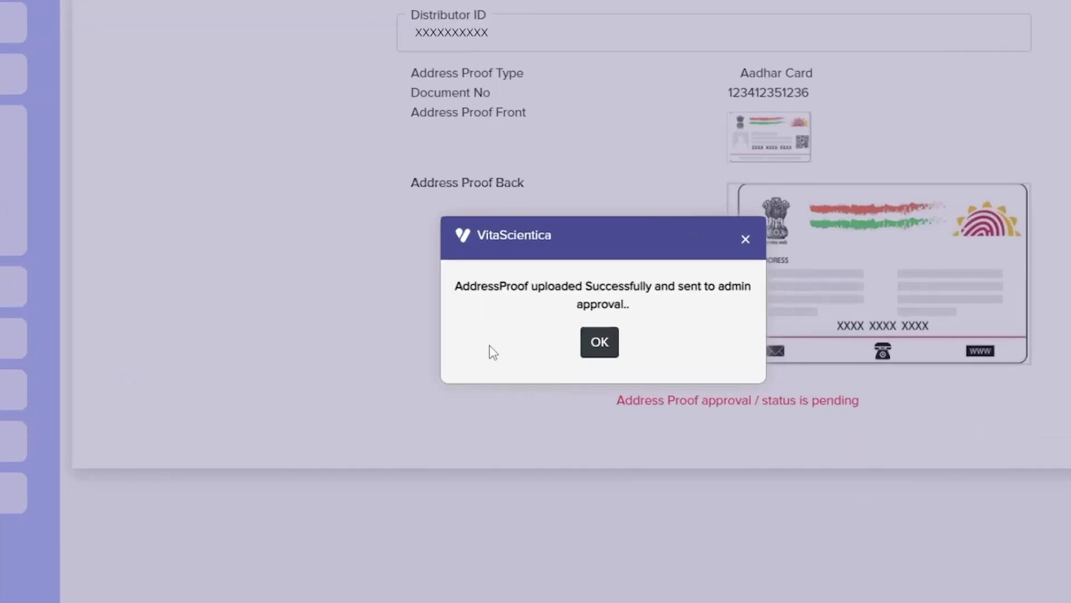
pyautogui.click(634, 370)
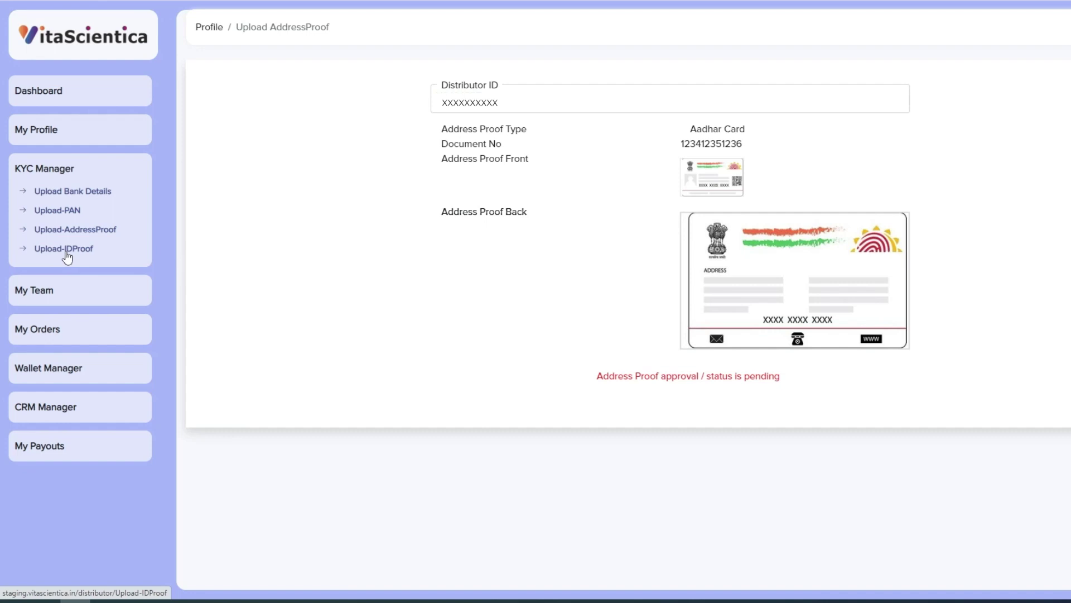
# Submit a PAN Card ID proof numbered XXXXX1234X with the PAN CARD image as its front
pyautogui.click(68, 251)
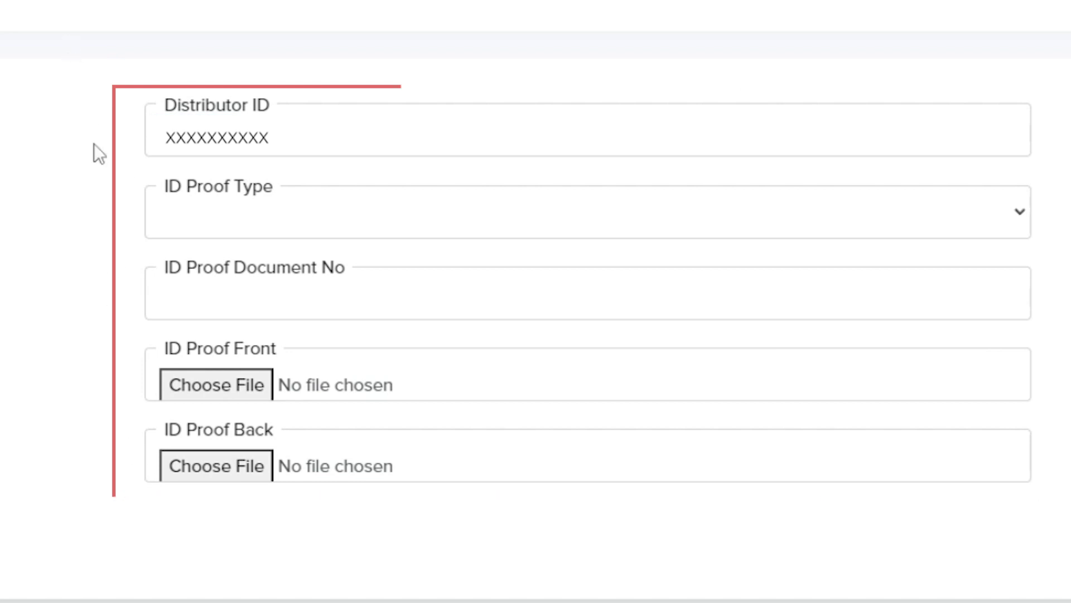
pyautogui.click(212, 226)
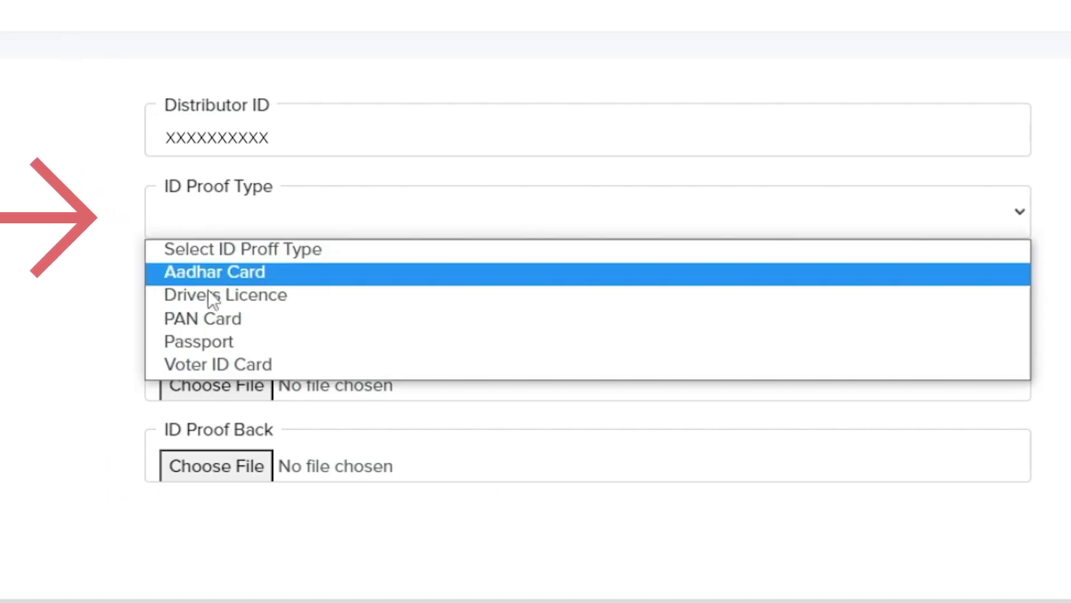
pyautogui.click(203, 317)
pyautogui.write('XXXXX')
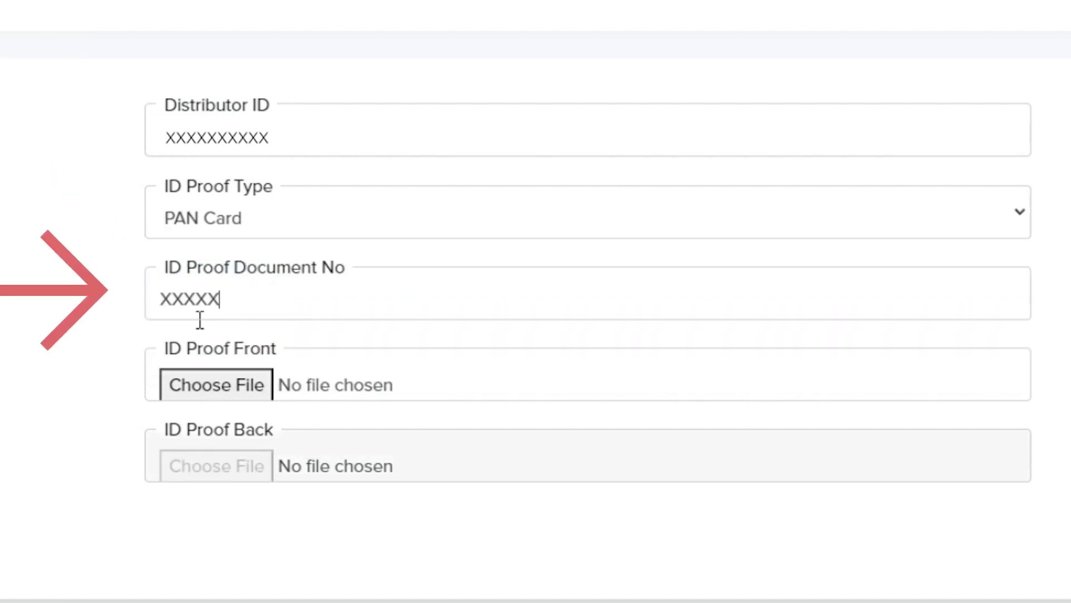
pyautogui.write('1234X')
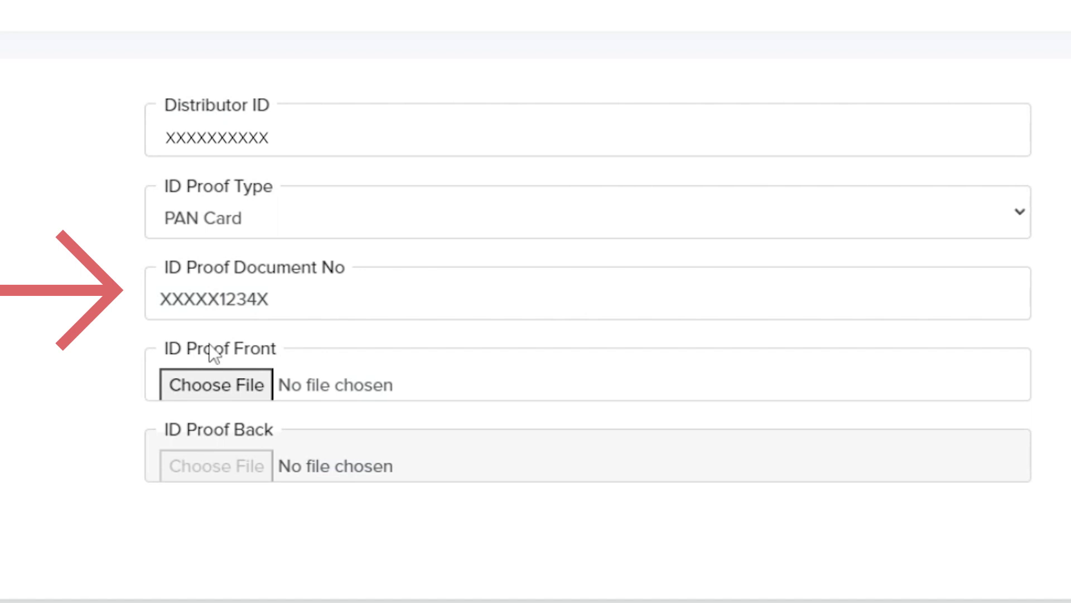
pyautogui.click(217, 385)
pyautogui.doubleClick(876, 265)
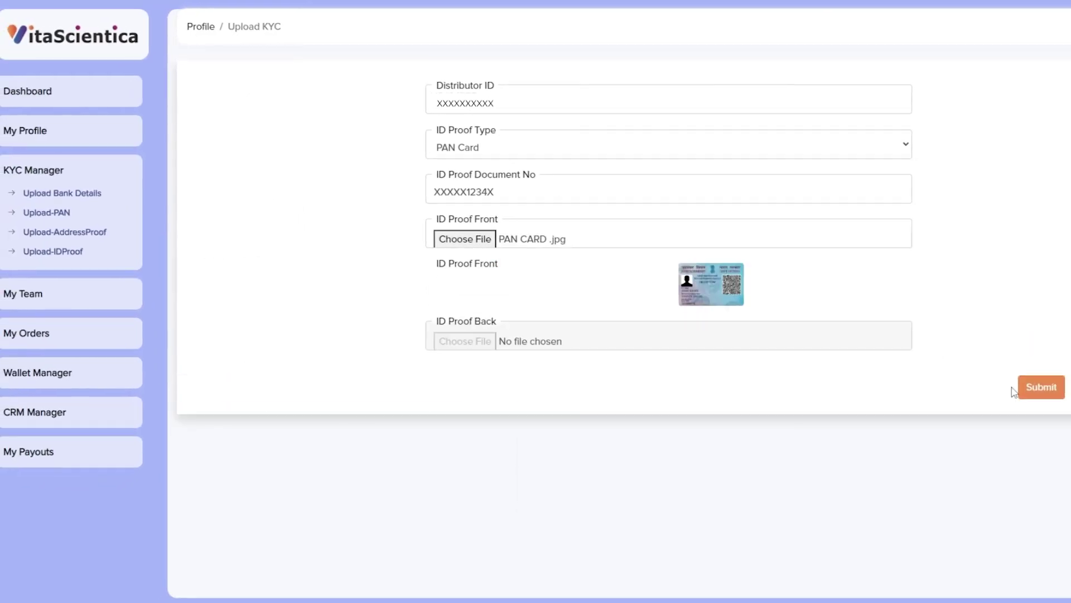
pyautogui.click(1031, 387)
pyautogui.click(576, 336)
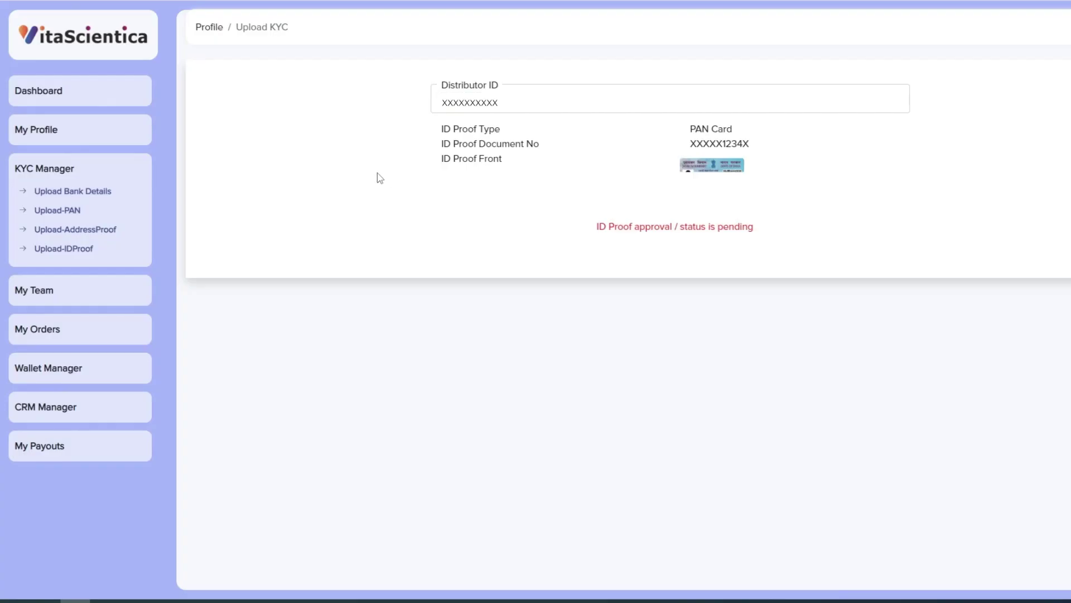
# Return to the dashboard, dismiss the KYC reminder, and highlight the Approved ID Proof, Bank and PAN rows
pyautogui.click(35, 98)
pyautogui.click(53, 114)
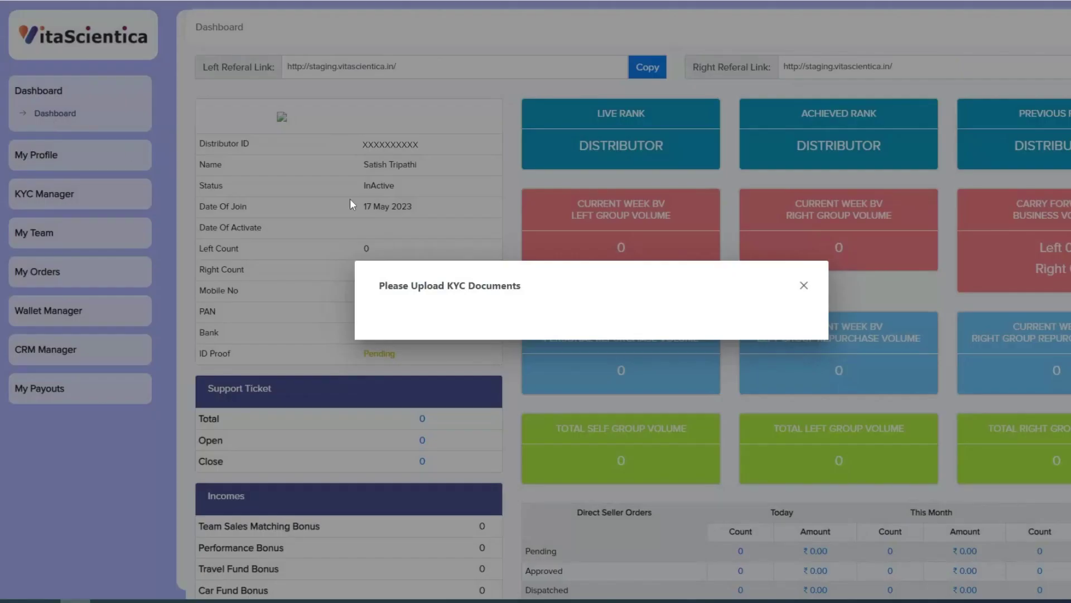
pyautogui.click(804, 286)
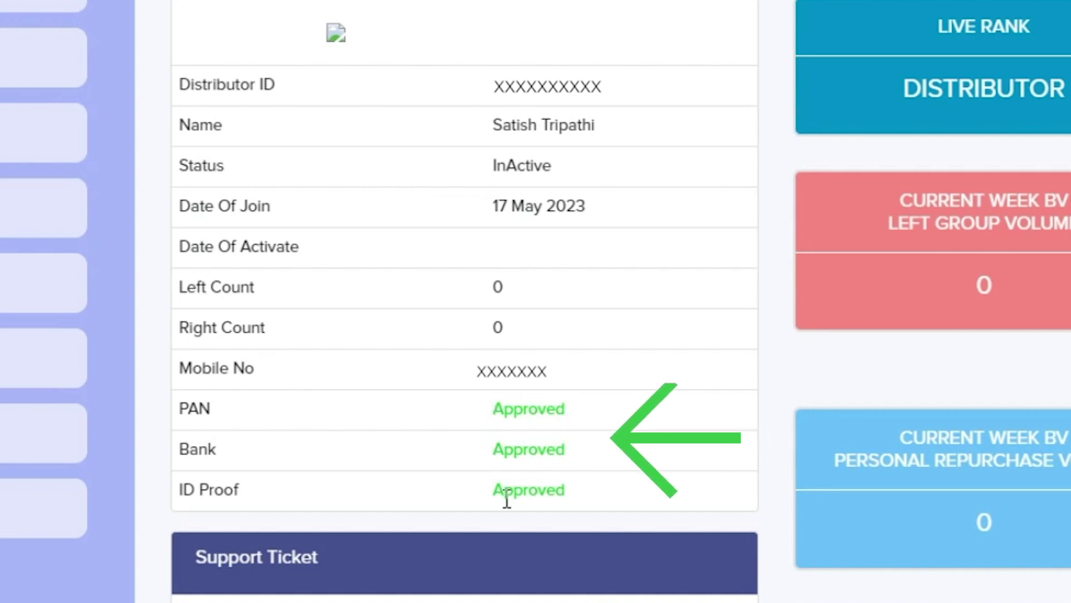
pyautogui.moveTo(493, 490); pyautogui.dragTo(545, 480)
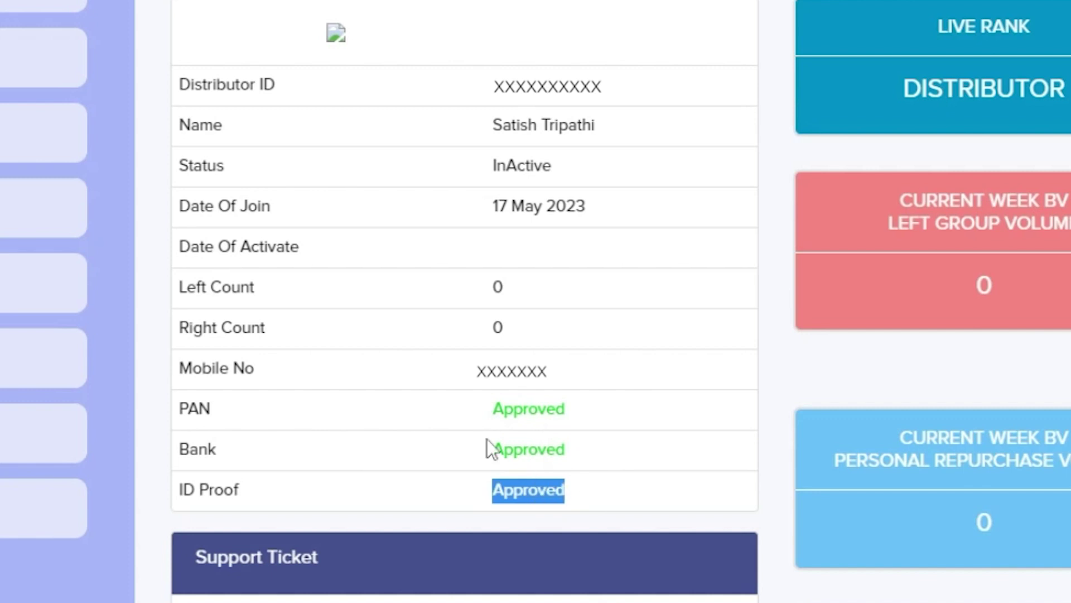
pyautogui.moveTo(486, 439); pyautogui.dragTo(537, 446)
pyautogui.moveTo(477, 410); pyautogui.dragTo(533, 406)
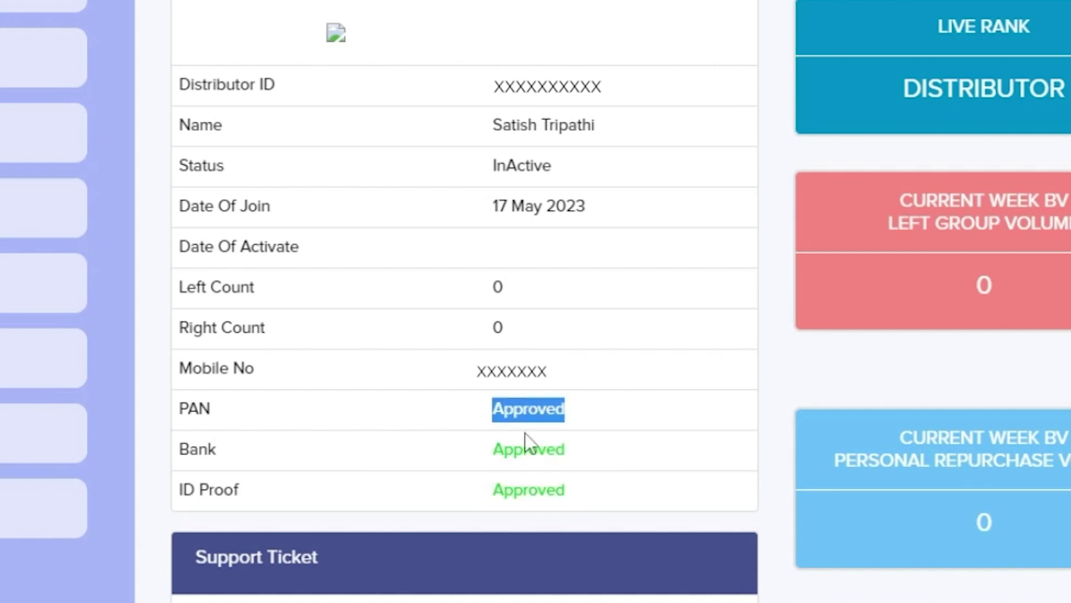